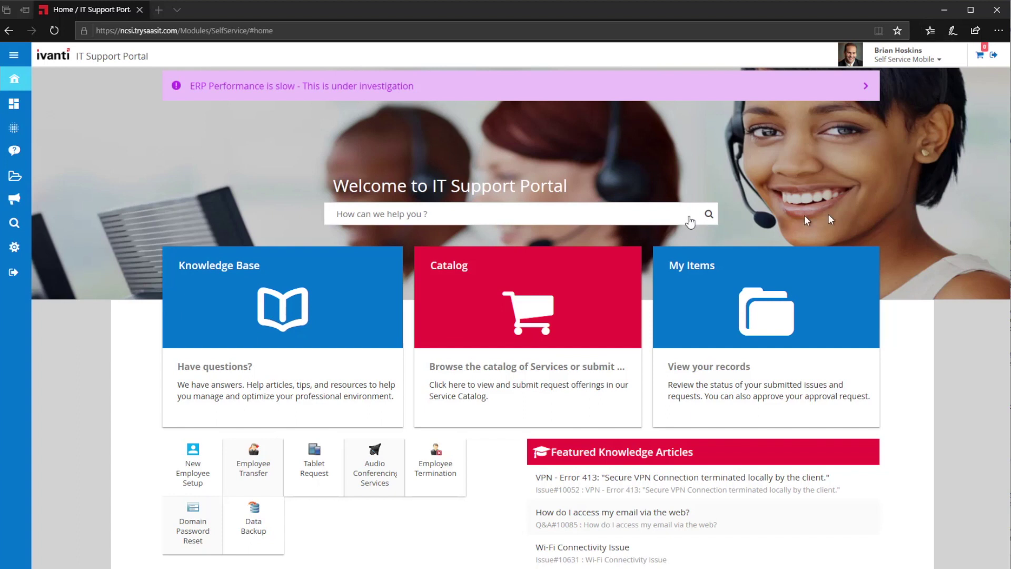
# - Search the portal for 'outlook' and list all six results: three FAQs, two Q&As, one announcement
pyautogui.click(421, 213)
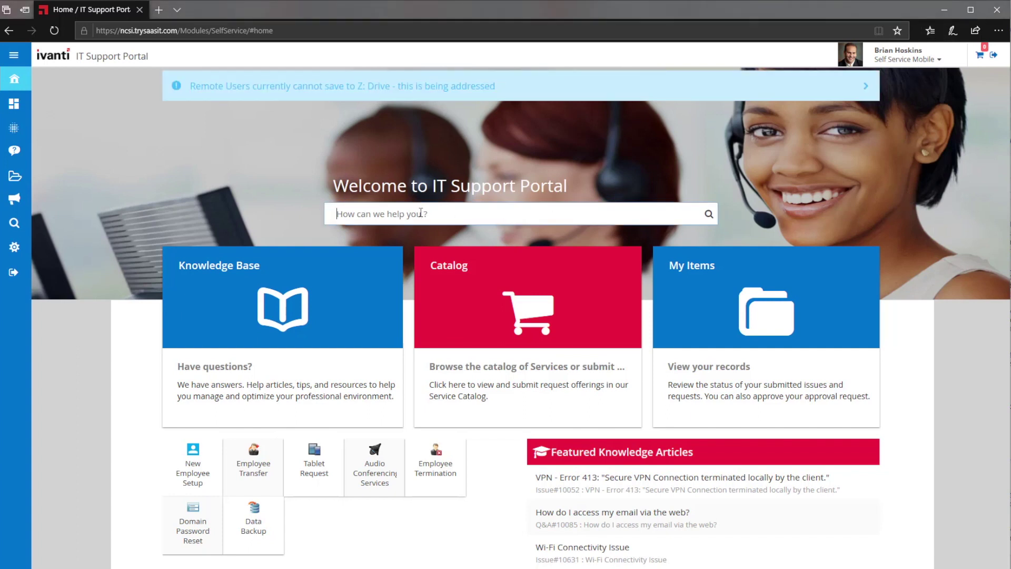
pyautogui.write('outloo')
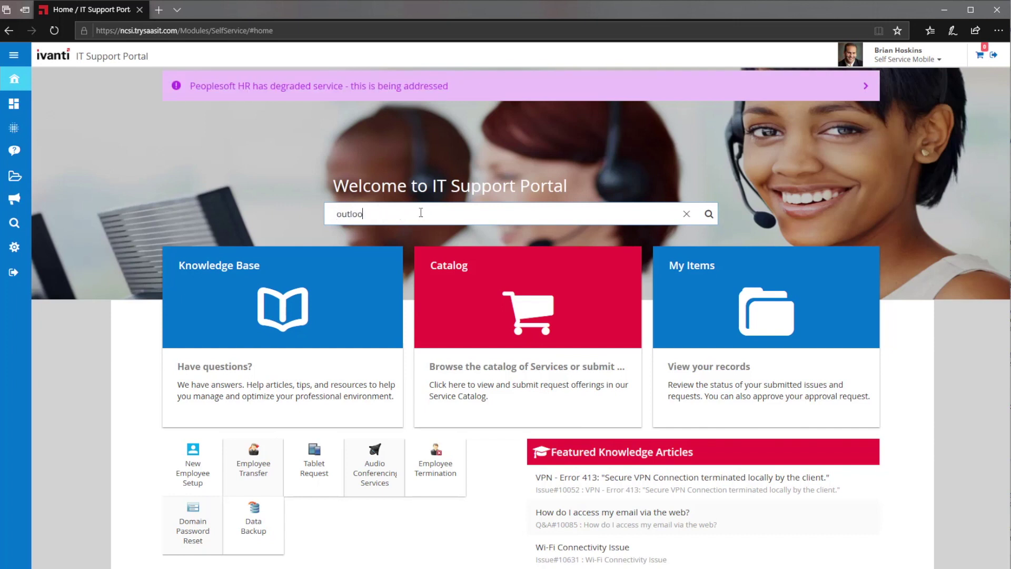
pyautogui.write('k')
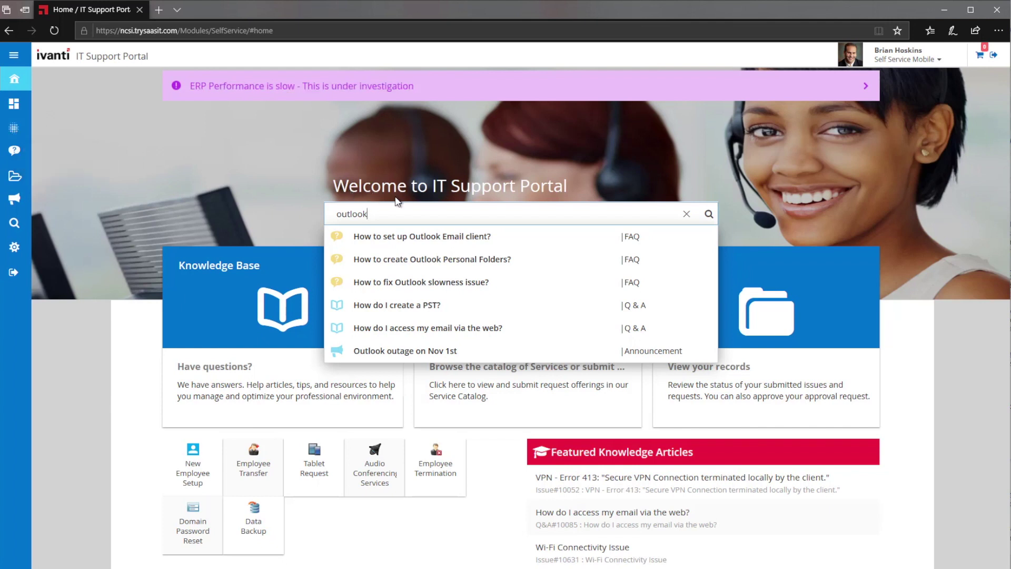
pyautogui.press('Return')
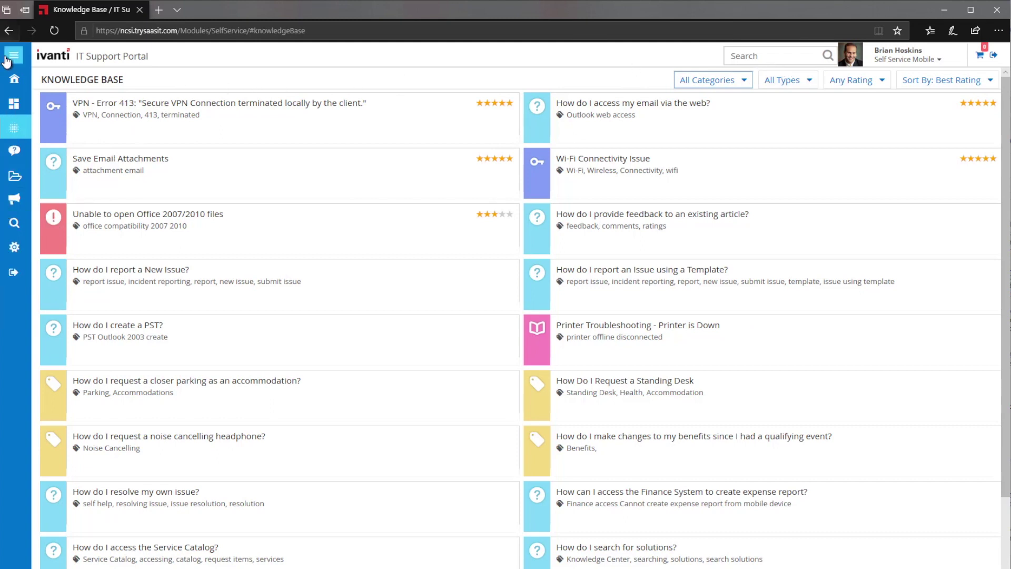
pyautogui.click(15, 224)
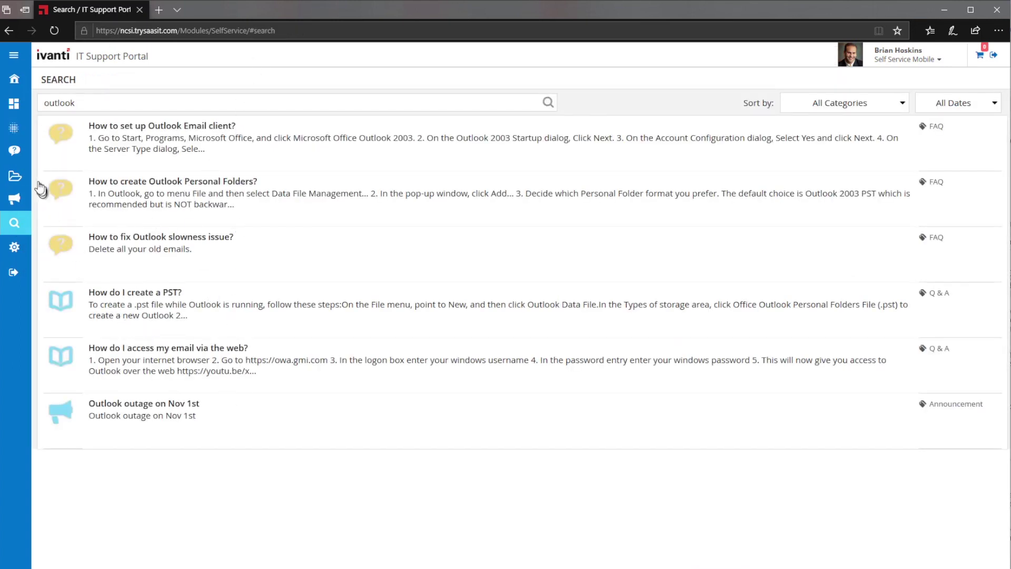
# - Read the FAQ 'How do I extract files from a zip?', then return to the FAQ list
pyautogui.click(16, 153)
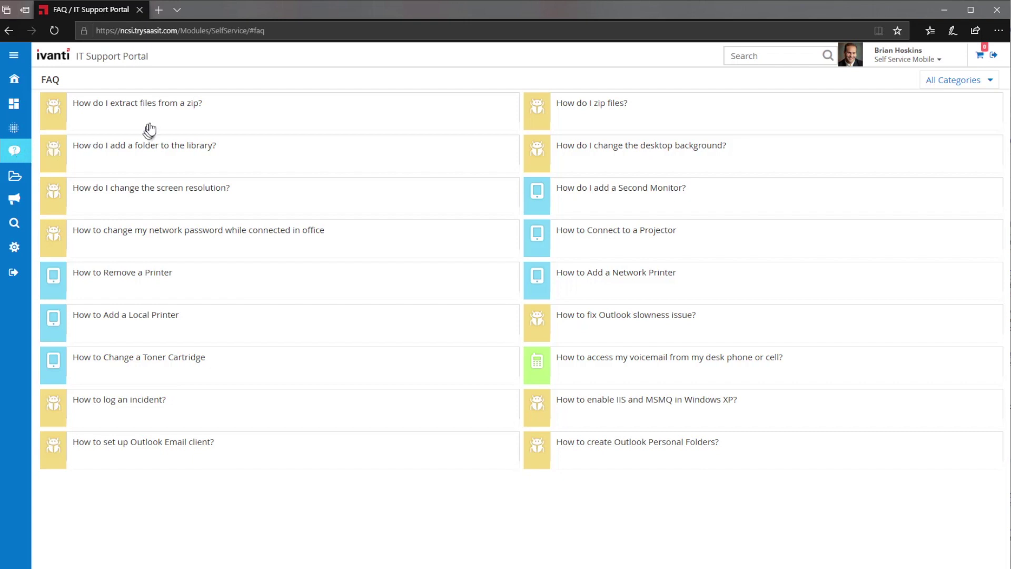
pyautogui.click(160, 108)
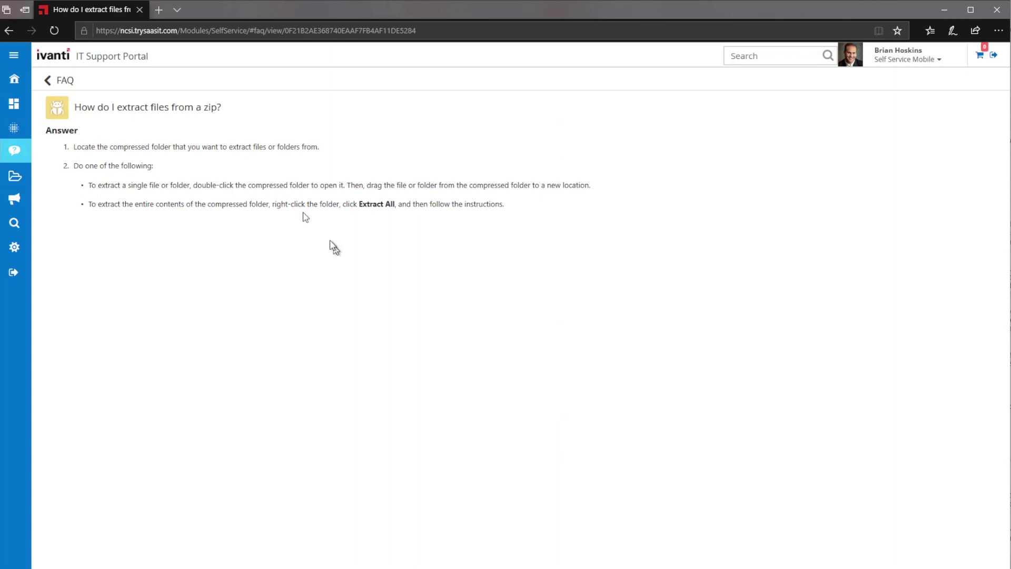
pyautogui.click(70, 87)
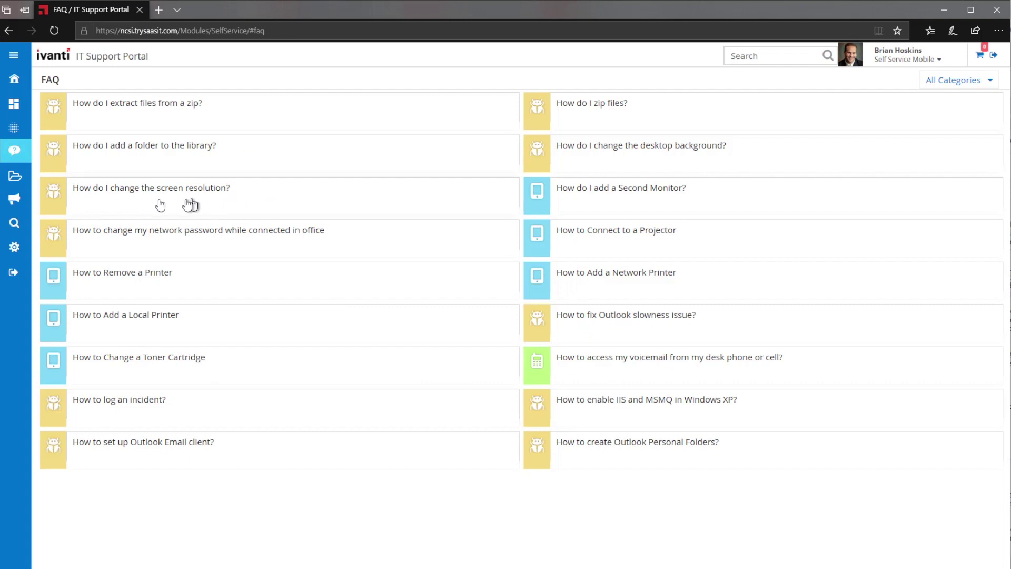
pyautogui.click(20, 136)
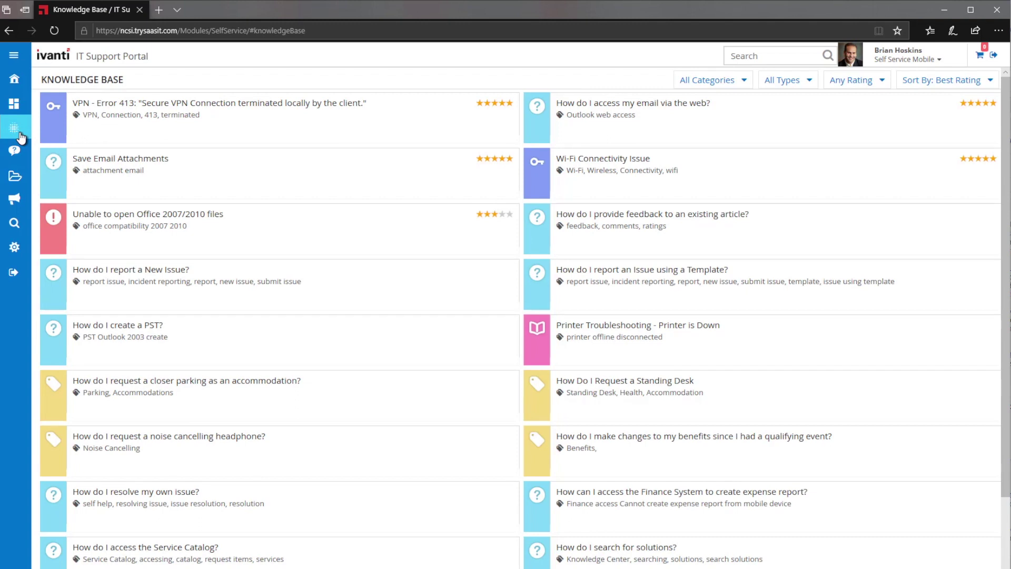
# - Open the 'VPN - Error 413' article and scroll through its resolution steps and video
pyautogui.click(217, 116)
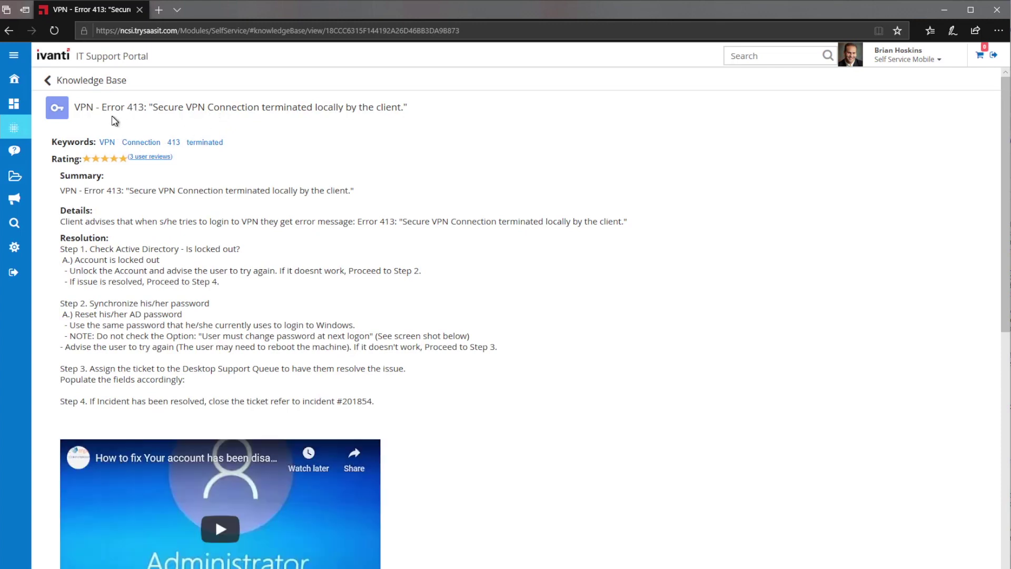
pyautogui.scroll(-2, 446, 237)
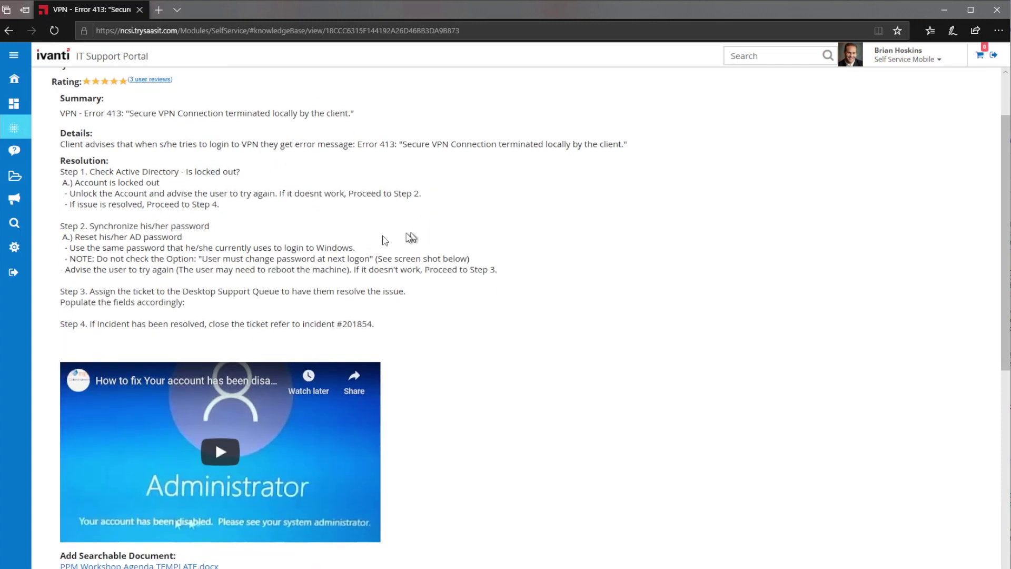
pyautogui.scroll(2, 413, 235)
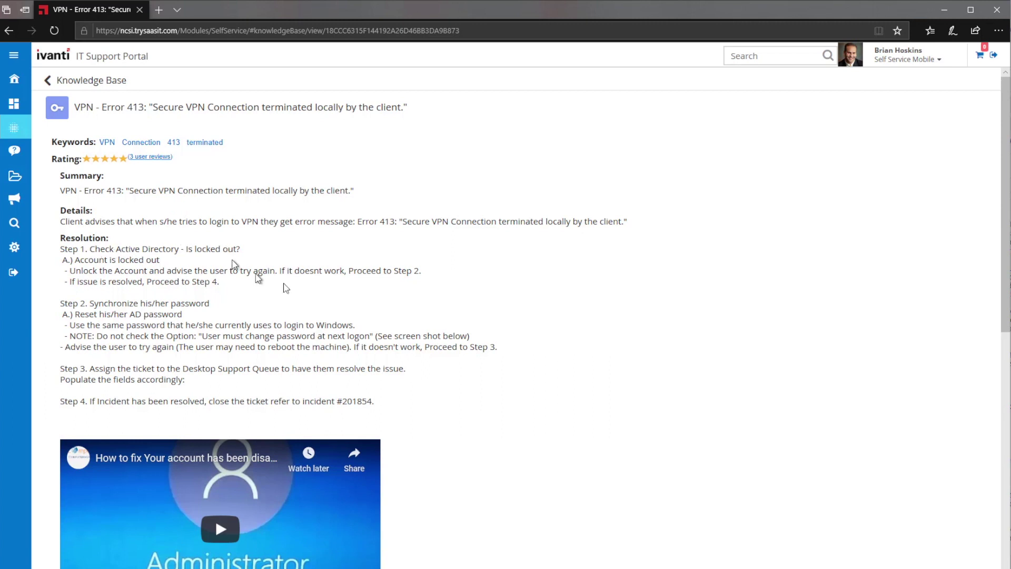
pyautogui.scroll(-3, 409, 316)
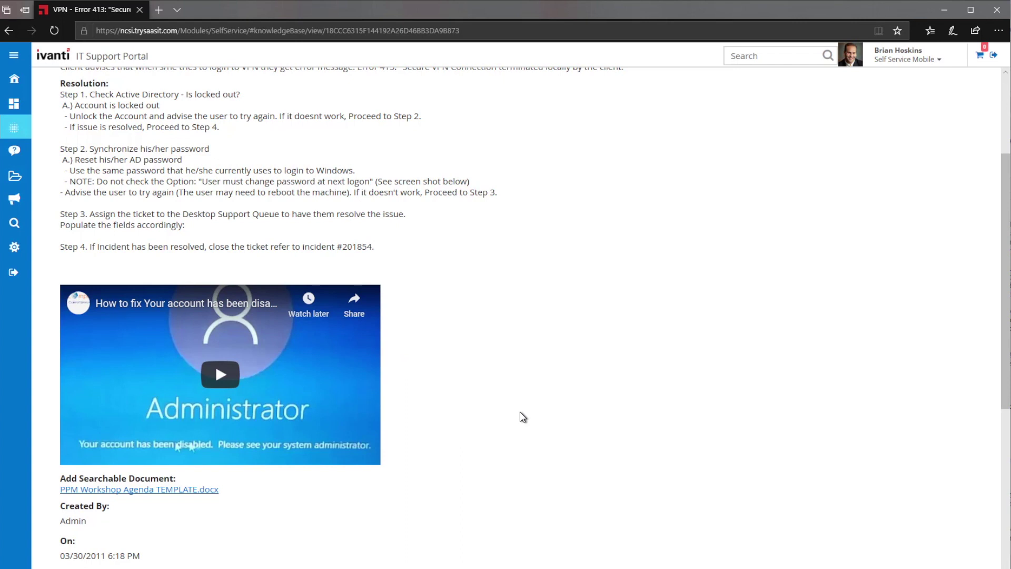
pyautogui.scroll(3, 474, 378)
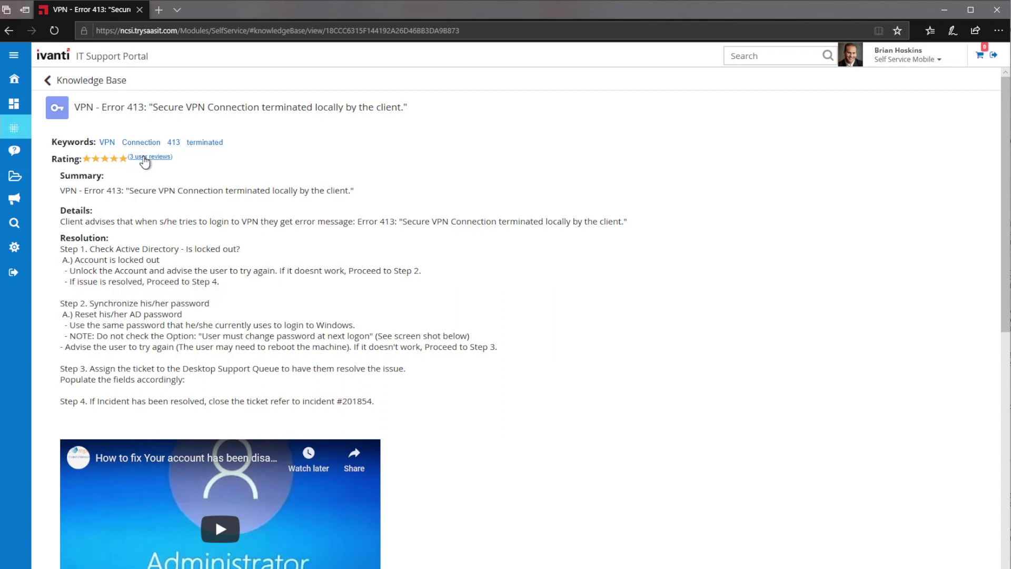
# - Check the VPN article's three user reviews and existing five-star feedback, then go back to the Knowledge Base
pyautogui.click(144, 158)
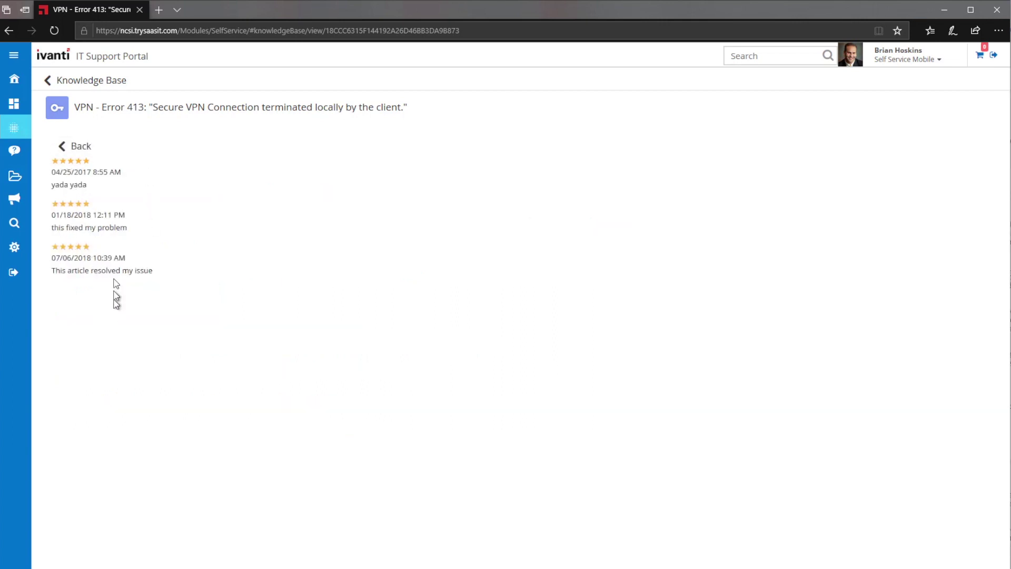
pyautogui.click(92, 80)
pyautogui.scroll(-6, 289, 284)
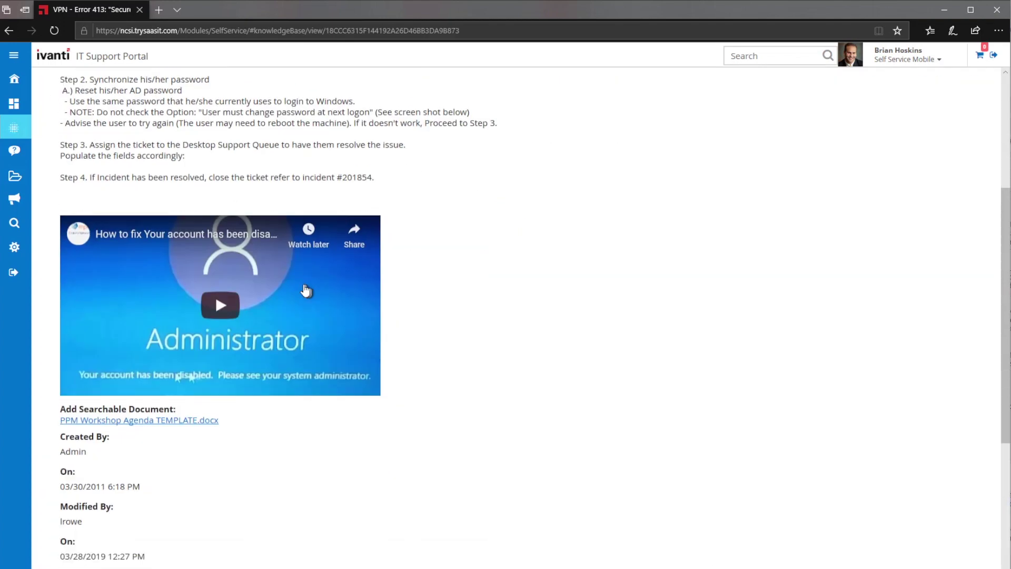
pyautogui.scroll(-3, 86, 342)
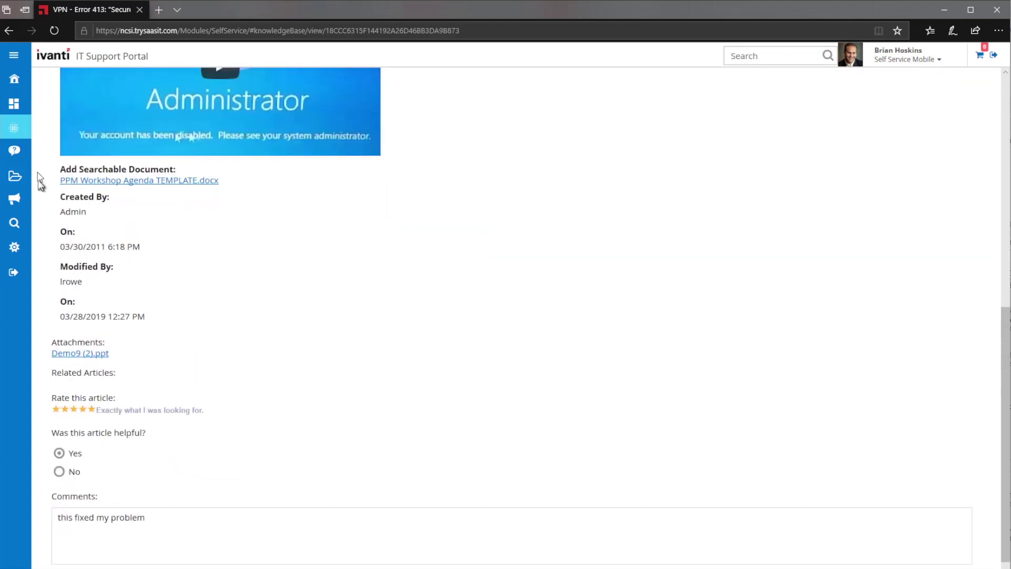
pyautogui.scroll(-1, 145, 227)
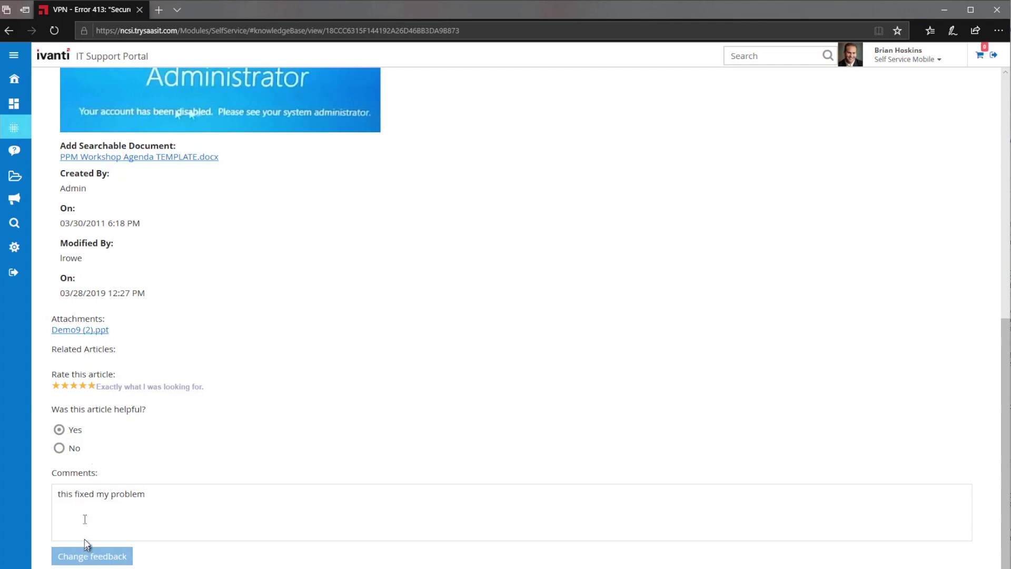
pyautogui.scroll(10, 165, 466)
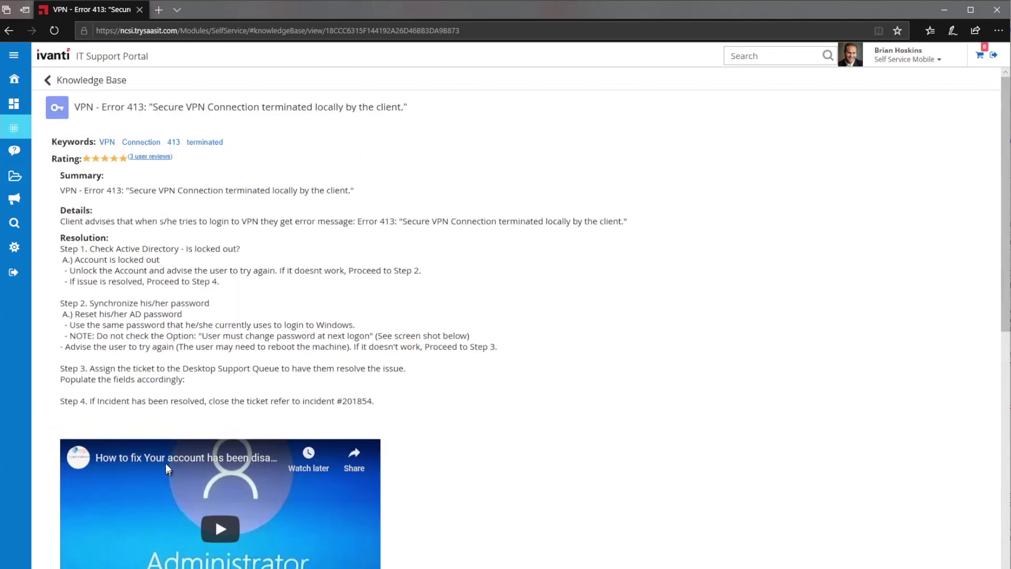
pyautogui.click(94, 80)
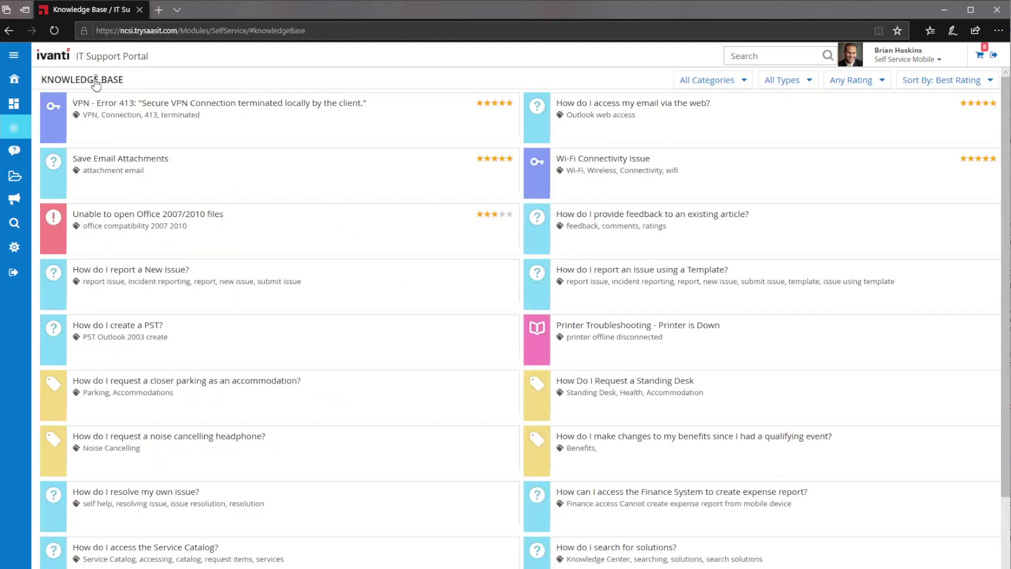
# - Open the Wi-Fi Connectivity Issue article and scroll down to its feedback section
pyautogui.click(600, 177)
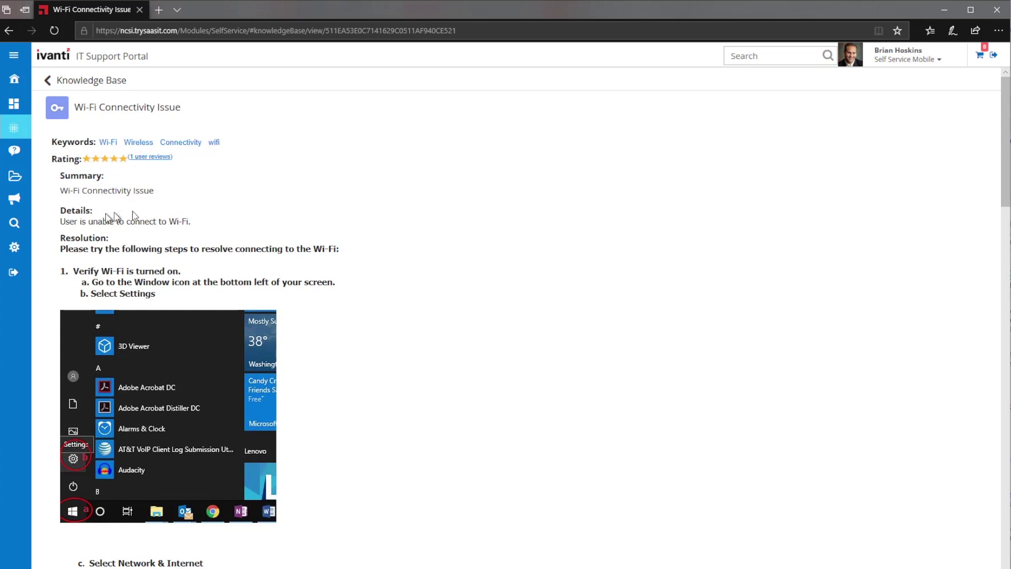
pyautogui.scroll(-10, 180, 218)
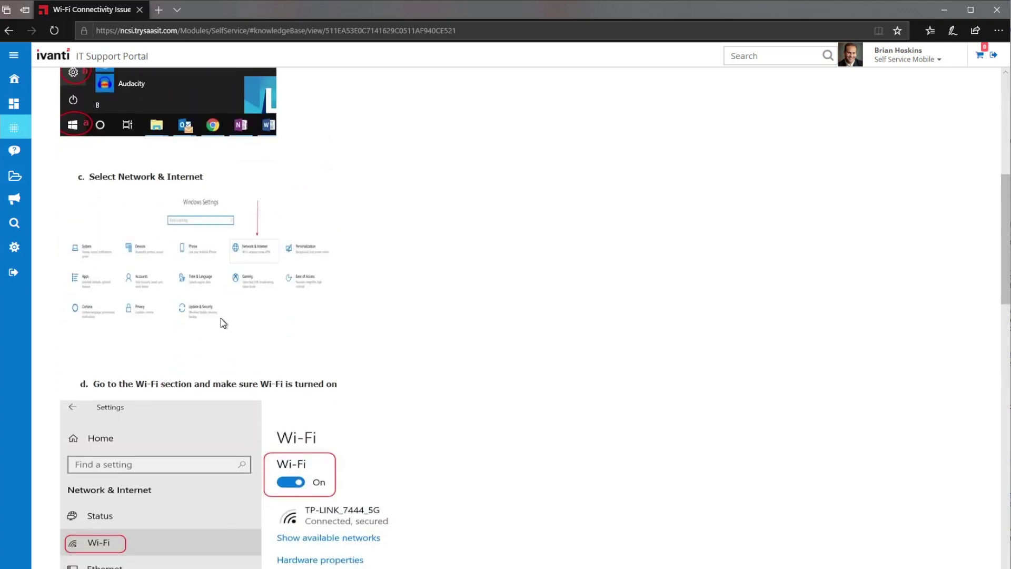
pyautogui.scroll(-15, 223, 324)
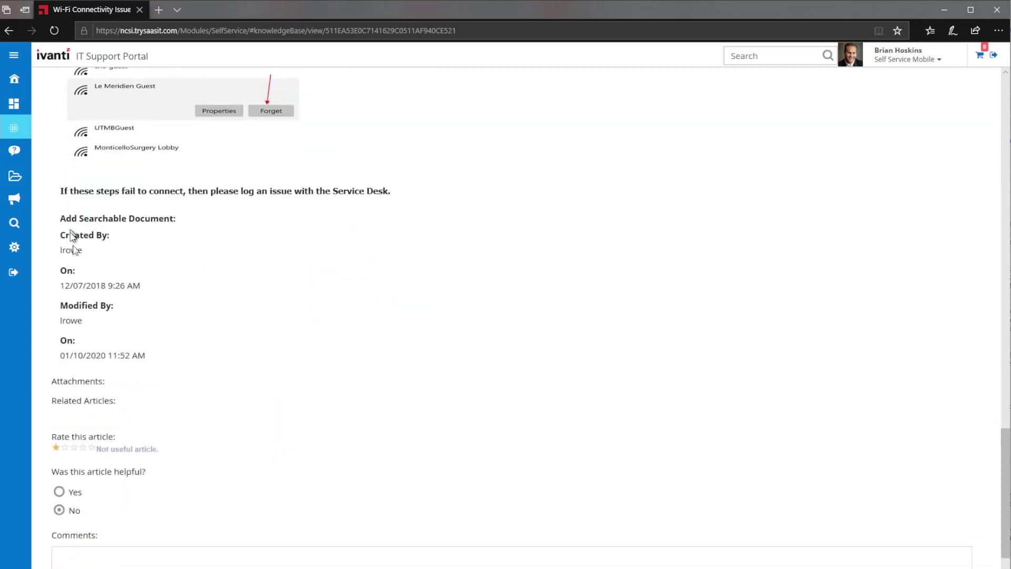
pyautogui.scroll(-1, 116, 364)
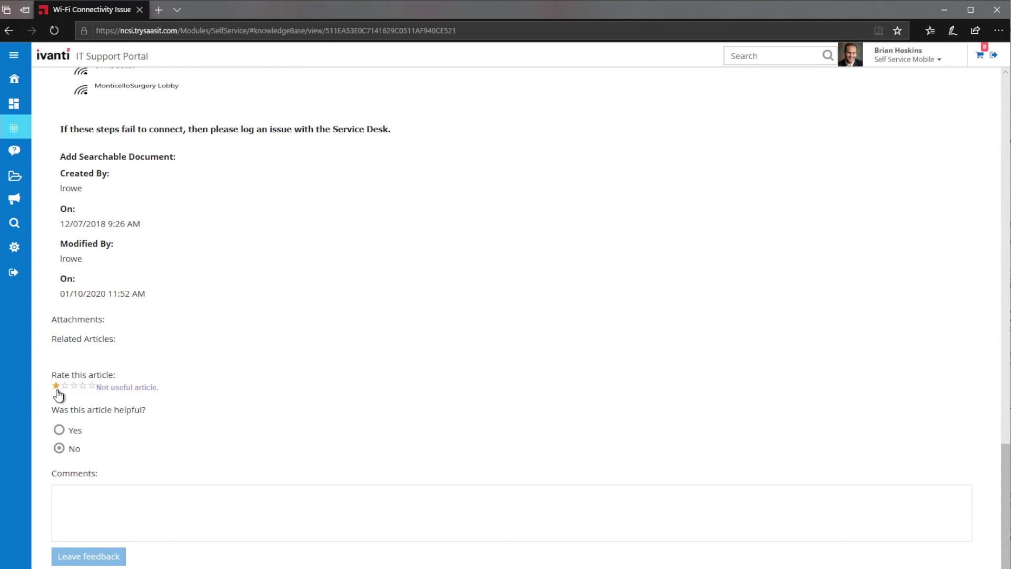
# - Rate the article five stars, mark it helpful, add a comment and submit the feedback
pyautogui.click(91, 390)
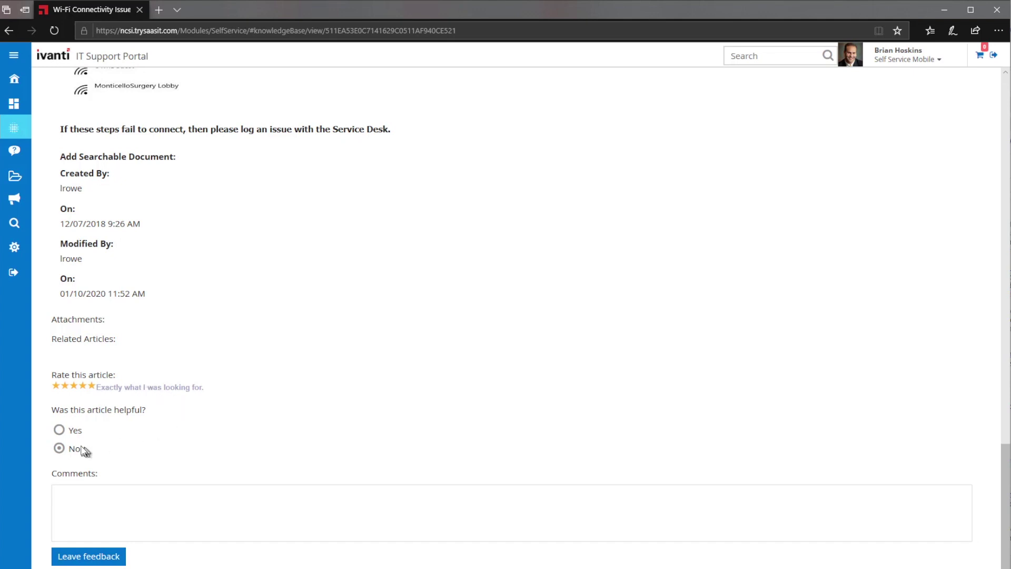
pyautogui.click(58, 430)
pyautogui.click(64, 493)
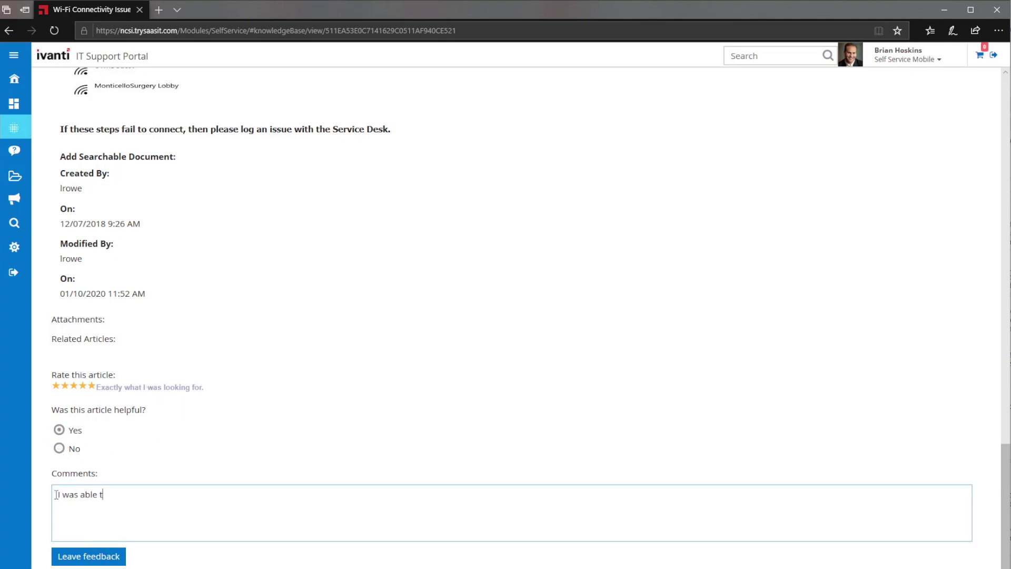
pyautogui.click(89, 558)
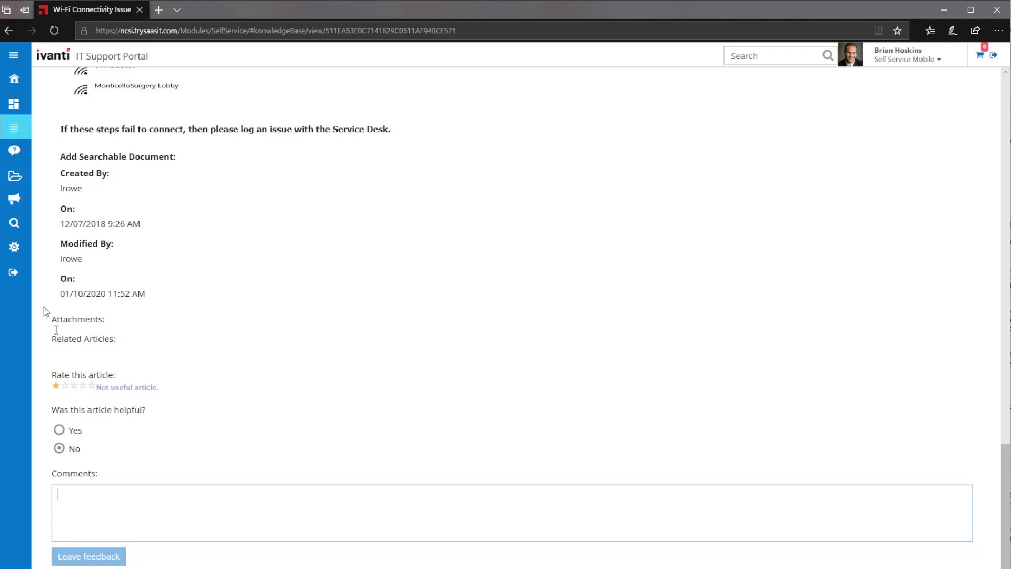
pyautogui.scroll(15, 89, 380)
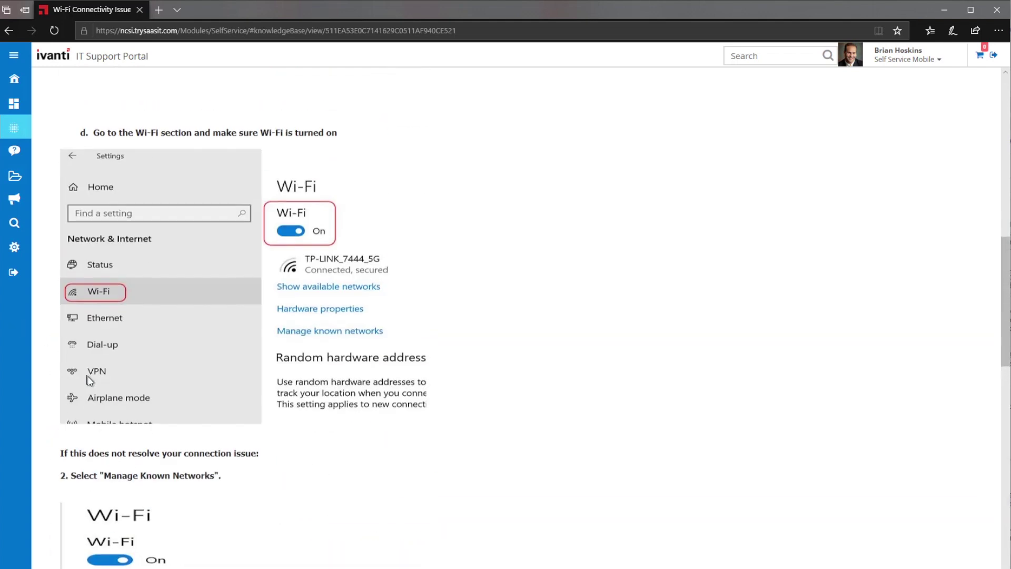
pyautogui.scroll(10, 90, 380)
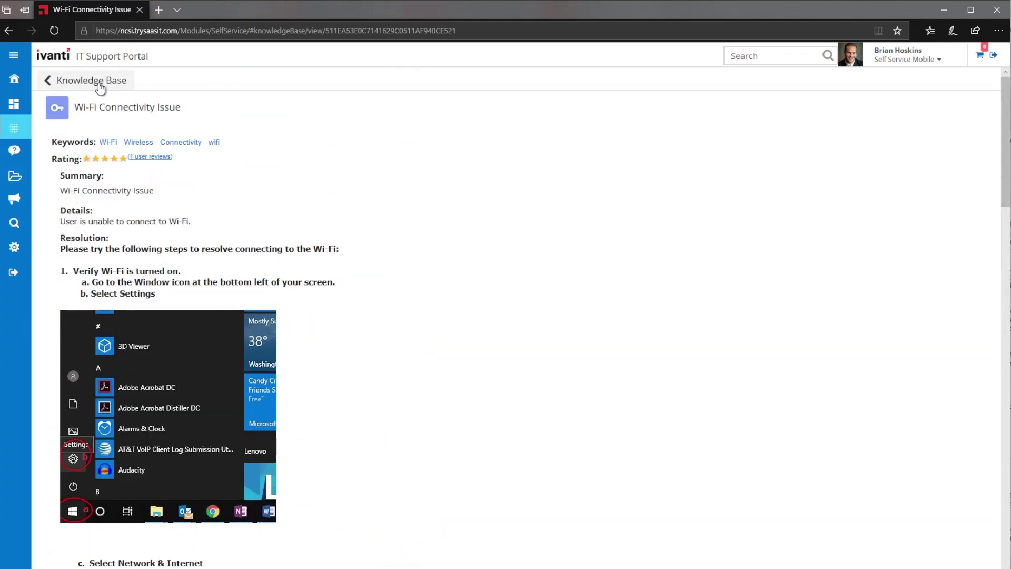
# - Return to the Knowledge Base and inspect the Categories, Types and Rating filters without changing them
pyautogui.click(100, 86)
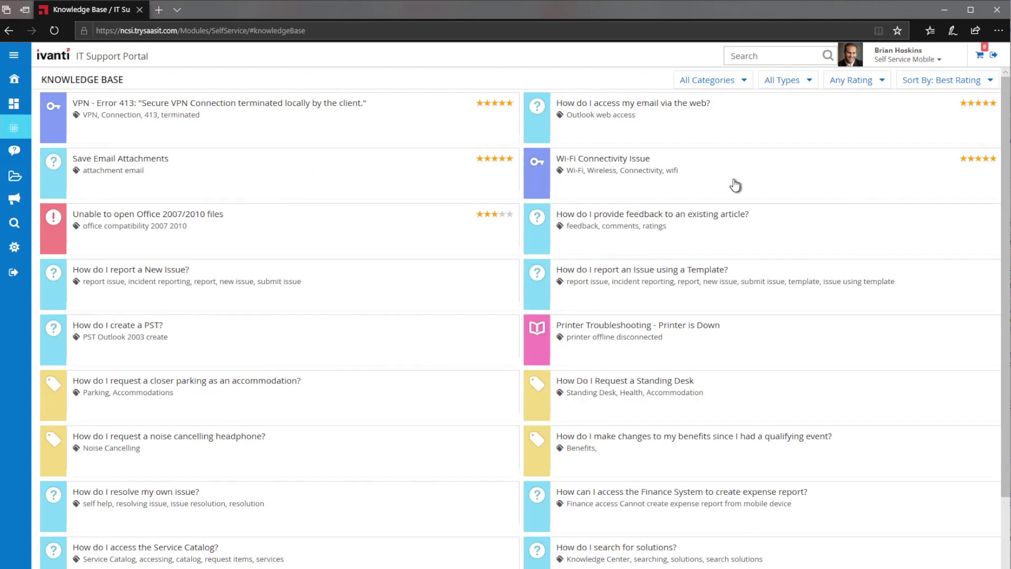
pyautogui.click(739, 55)
pyautogui.click(744, 81)
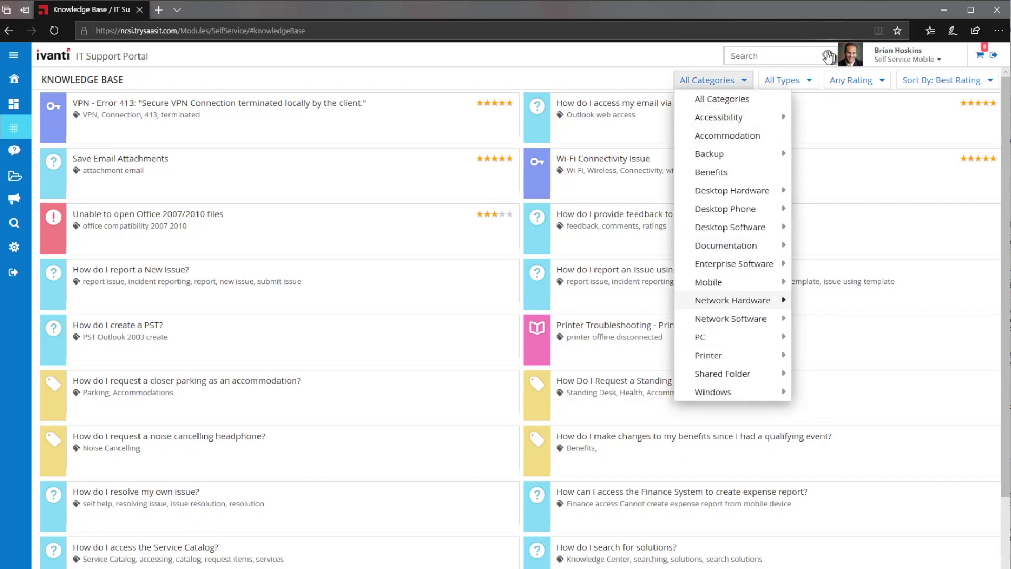
pyautogui.click(811, 80)
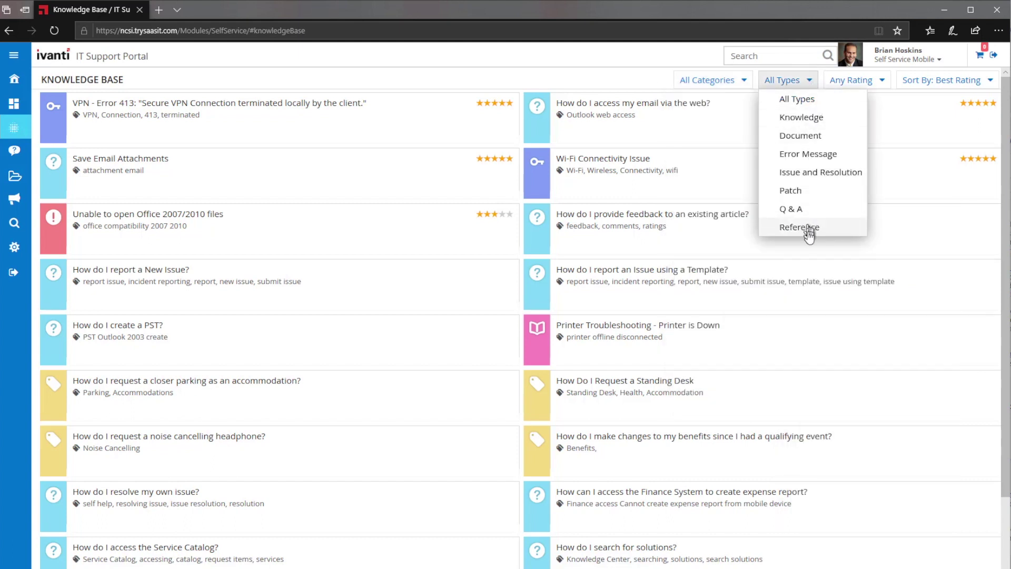
pyautogui.click(882, 82)
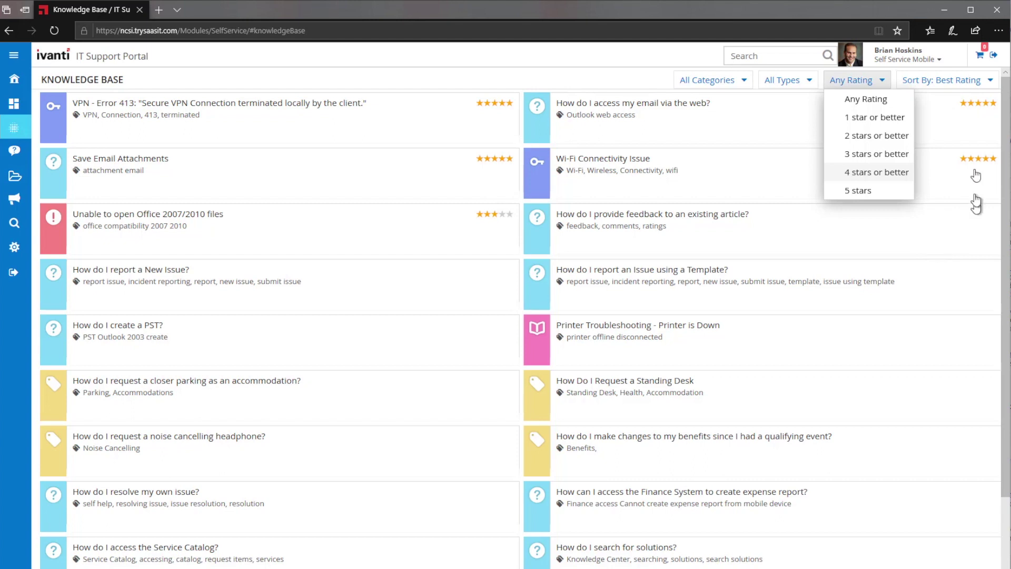
pyautogui.click(709, 56)
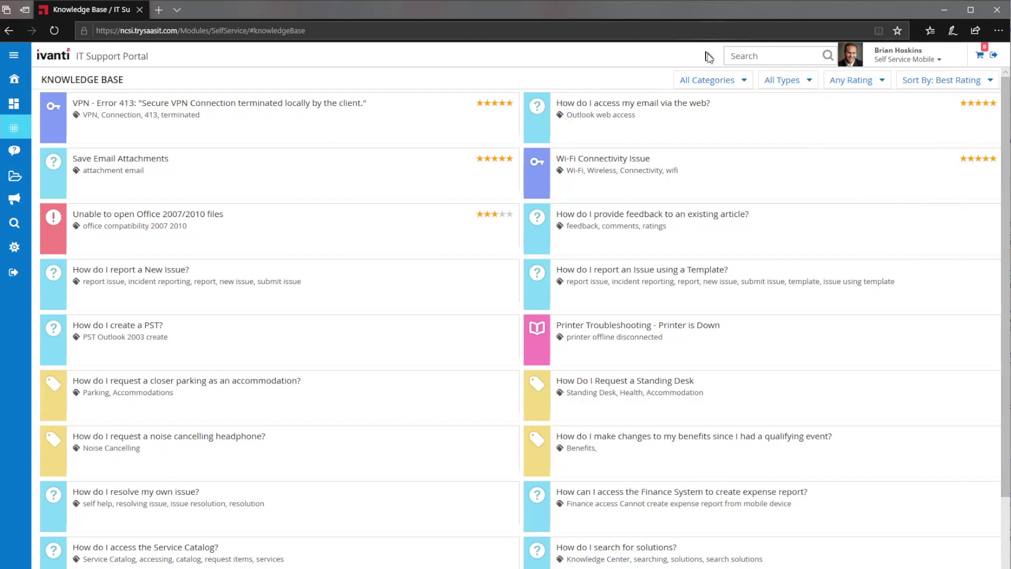
pyautogui.click(753, 59)
pyautogui.write('VPN')
pyautogui.press('Return')
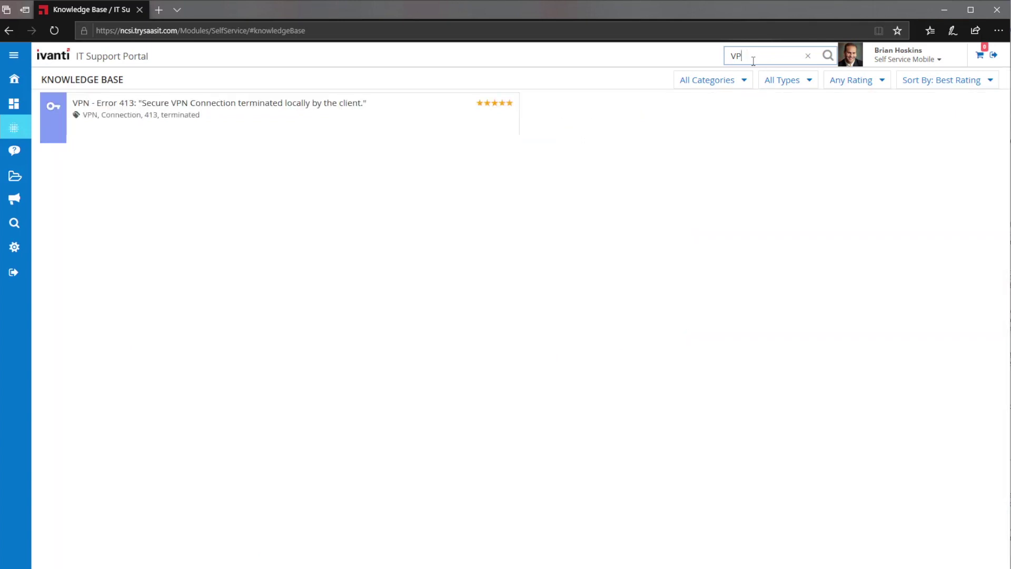
pyautogui.press('BackSpace')
pyautogui.press('BackSpace')
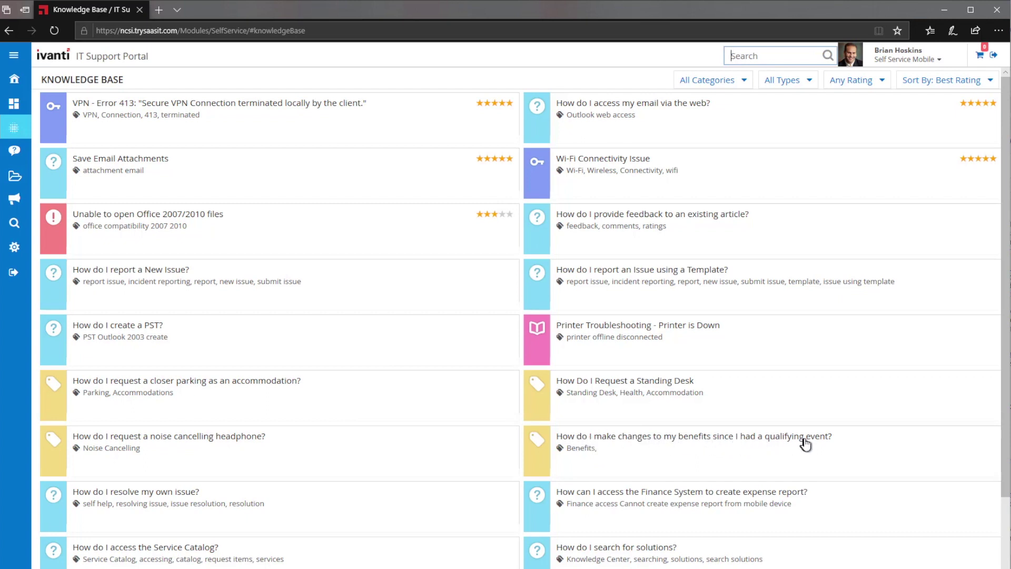
pyautogui.click(648, 446)
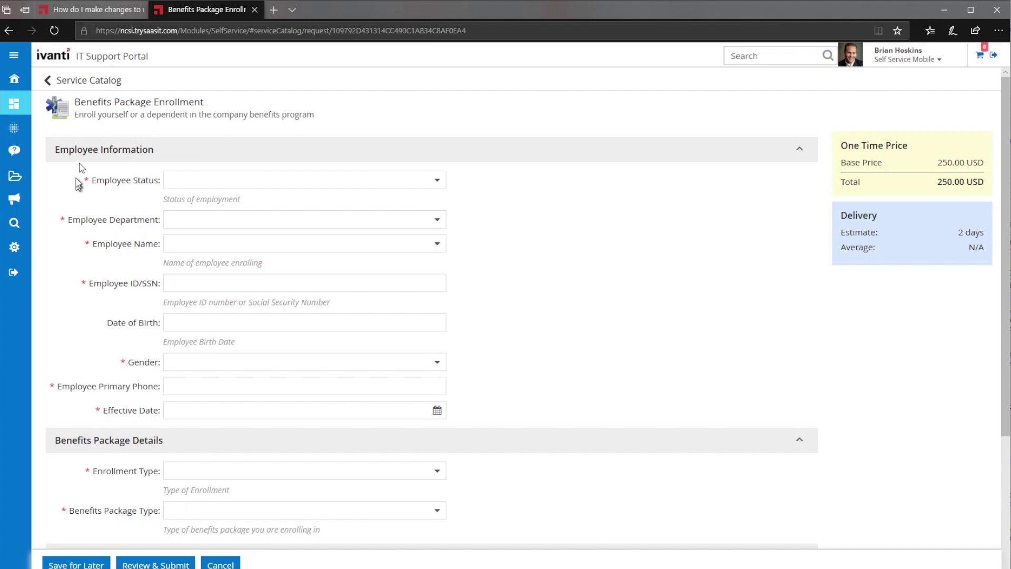
# - Scroll through the Benefits Package Enrollment form, then close its tab
pyautogui.scroll(-4, 117, 268)
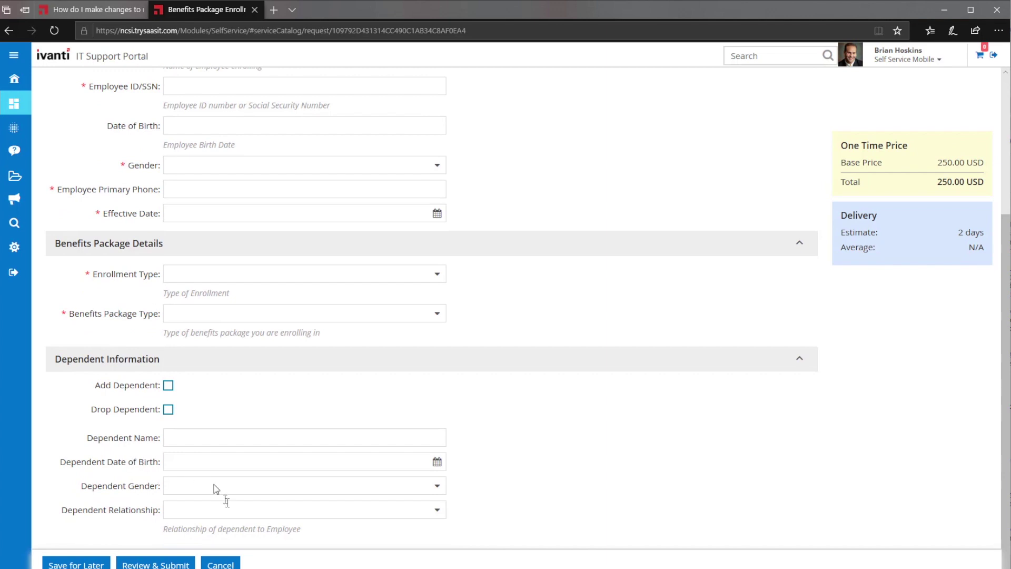
pyautogui.scroll(4, 195, 379)
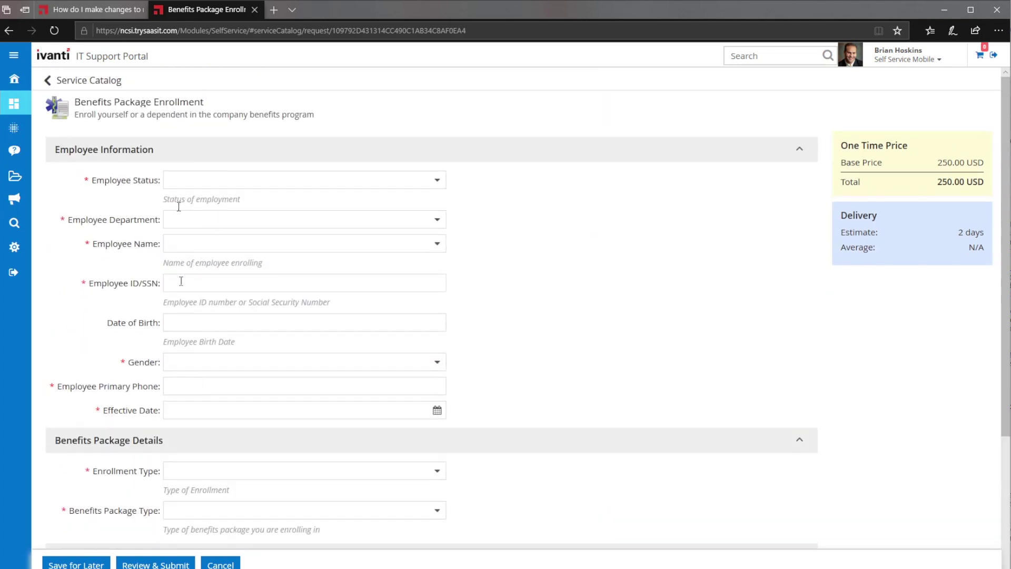
pyautogui.click(253, 11)
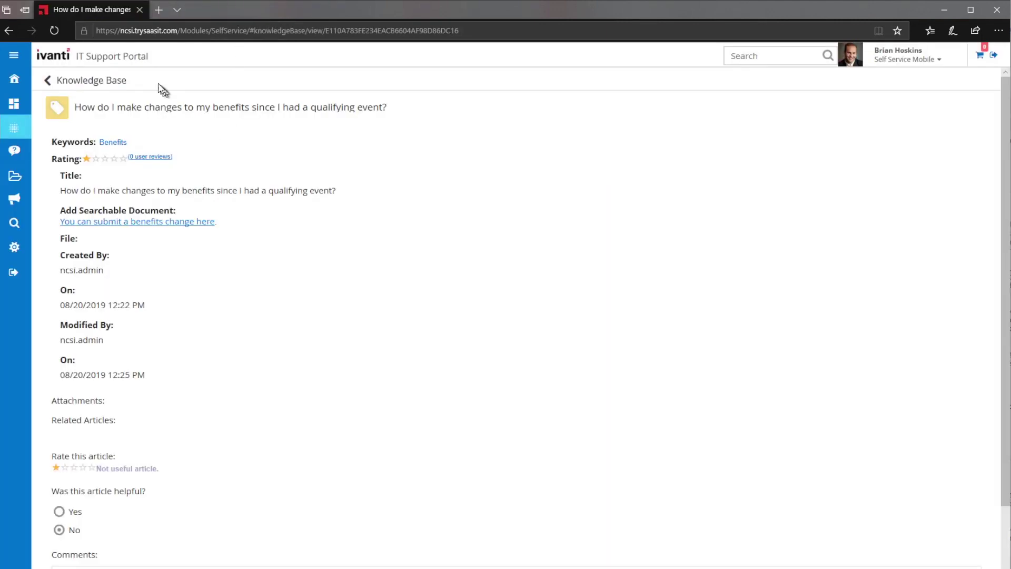
# - From the Standing Desk article, open the request form, tick Standing Desk, then close it unsubmitted
pyautogui.click(97, 79)
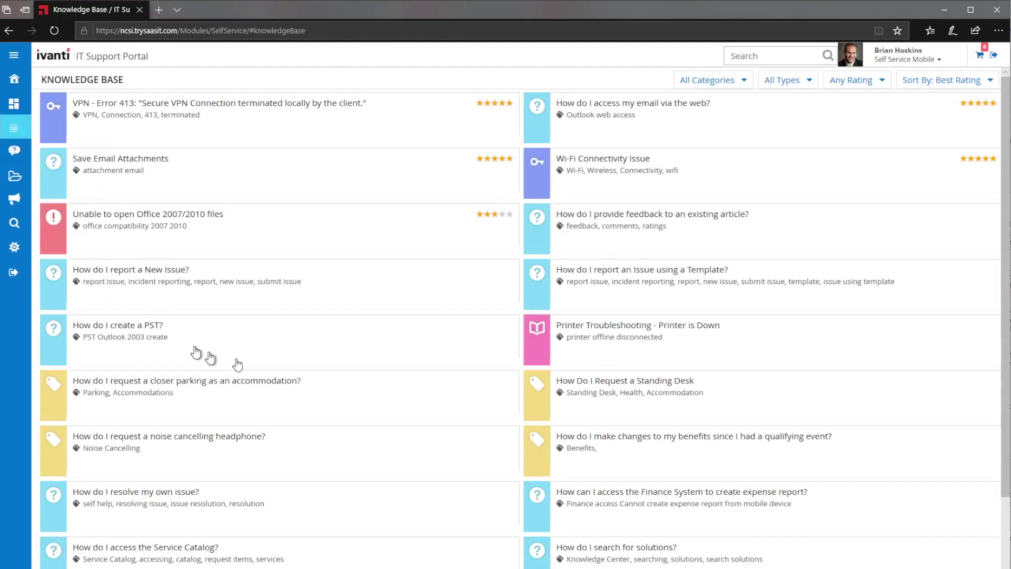
pyautogui.click(666, 386)
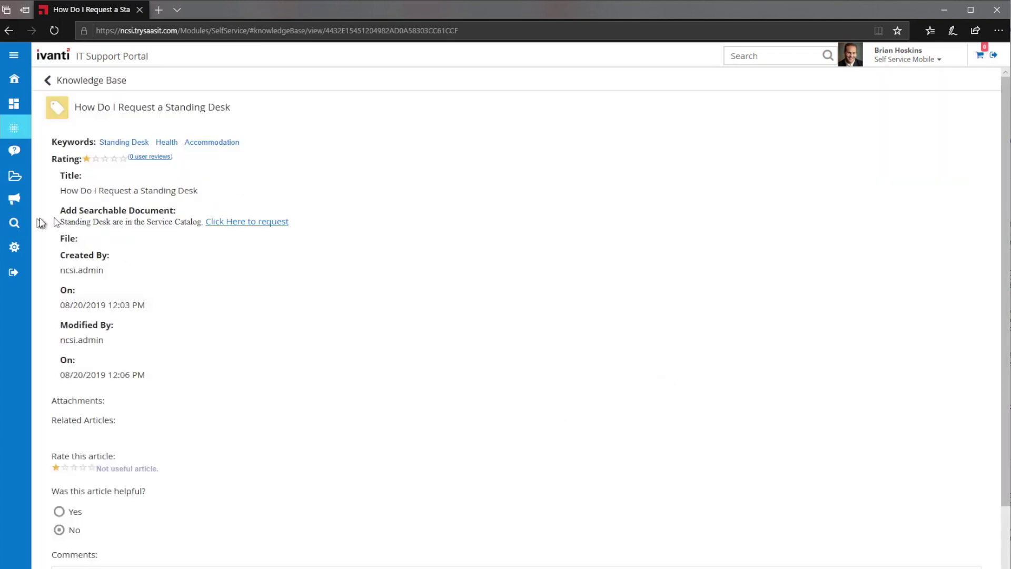
pyautogui.click(245, 223)
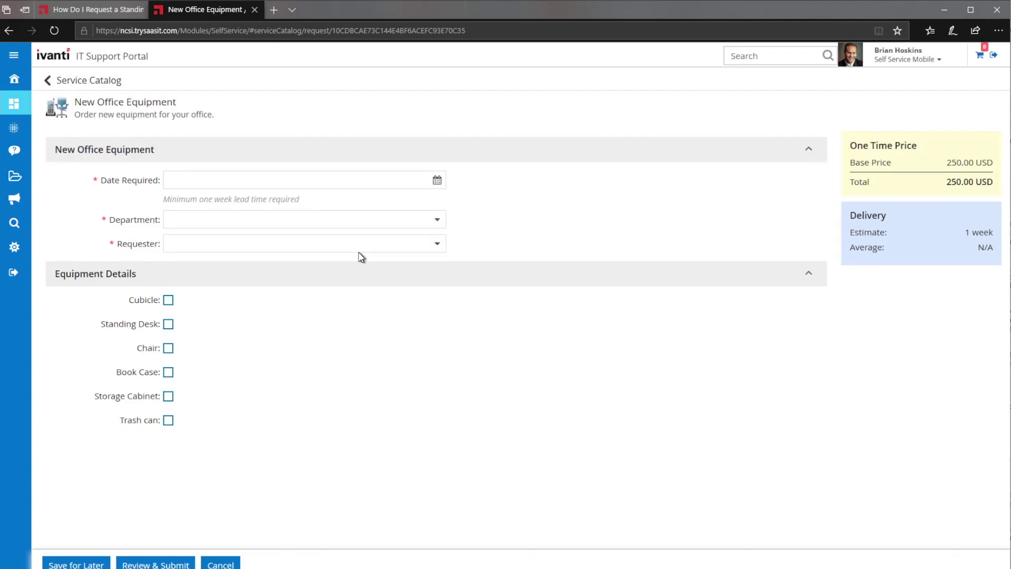
pyautogui.click(168, 324)
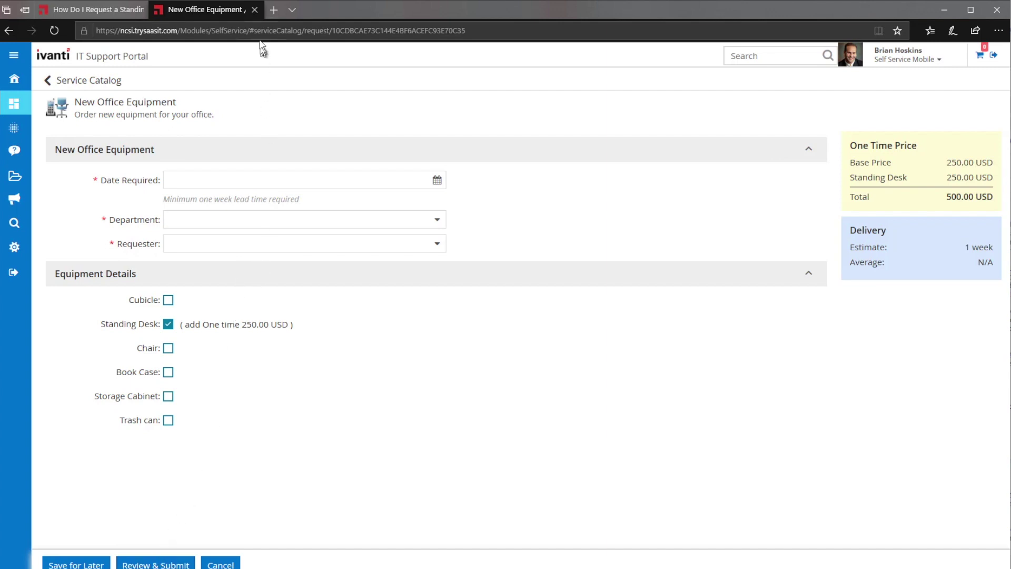
pyautogui.click(255, 9)
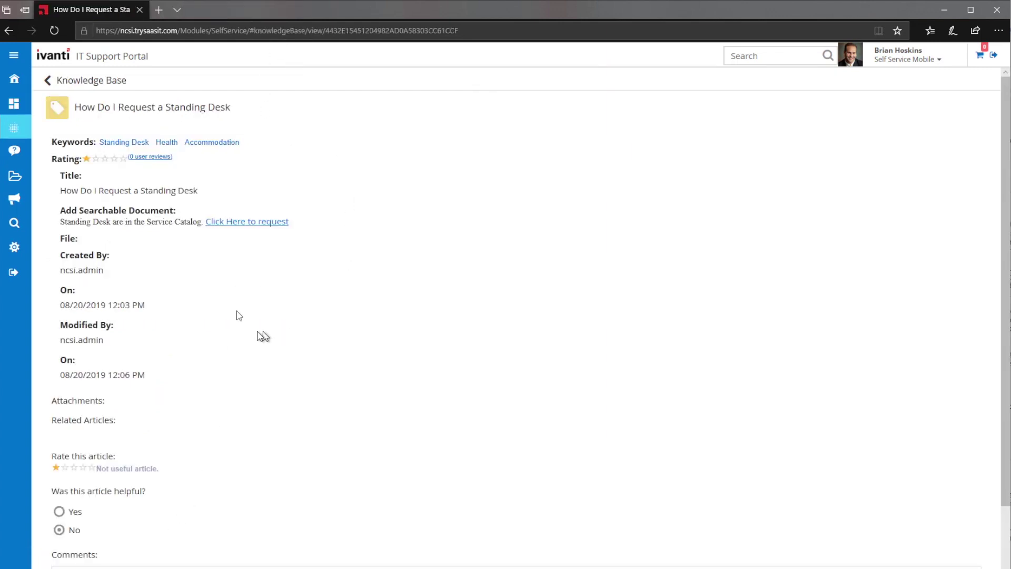
pyautogui.click(105, 89)
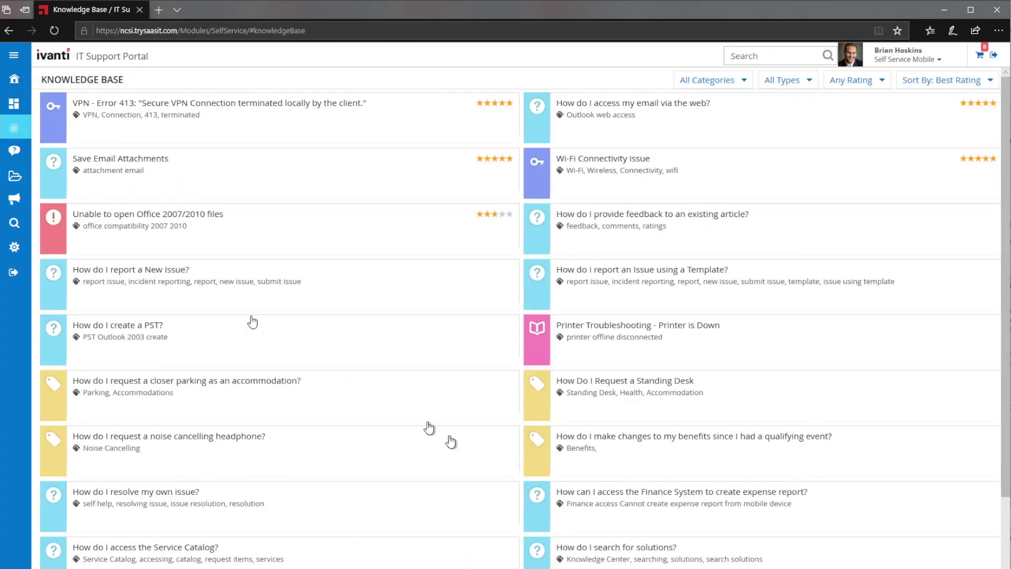
# - Go through the FAQ list to the Announcements page of holiday closures and maintenance outages
pyautogui.click(14, 150)
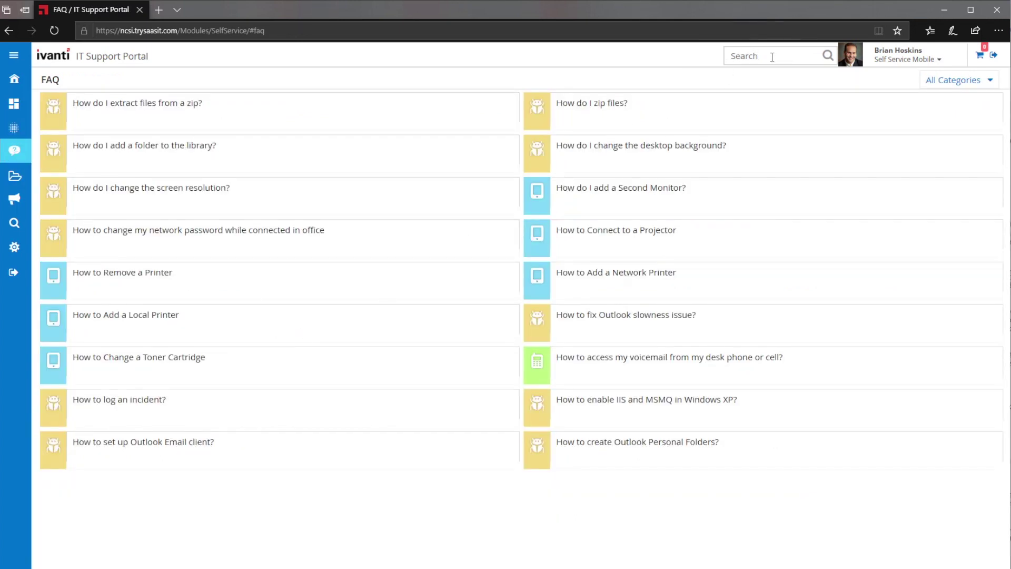
pyautogui.click(21, 202)
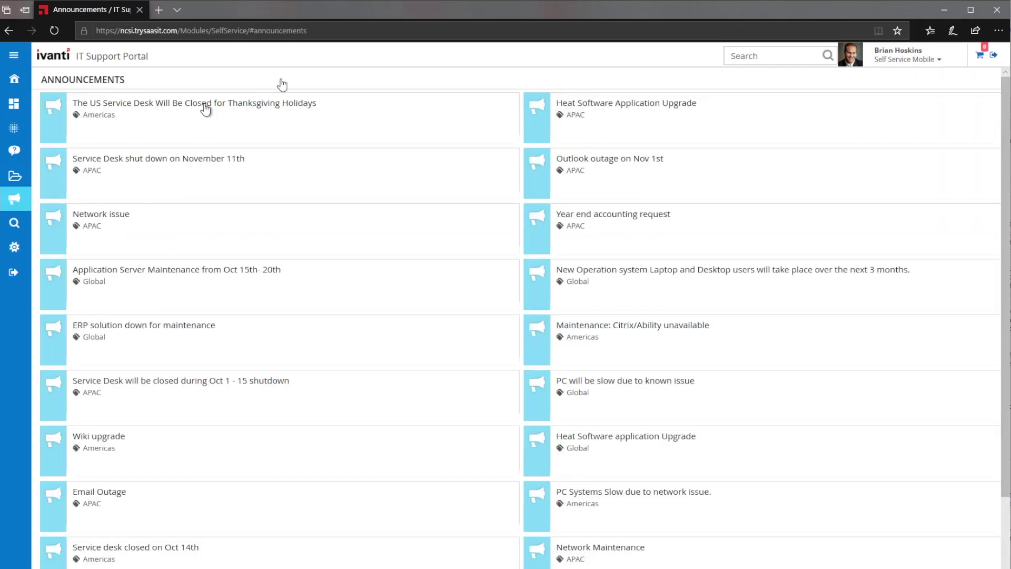